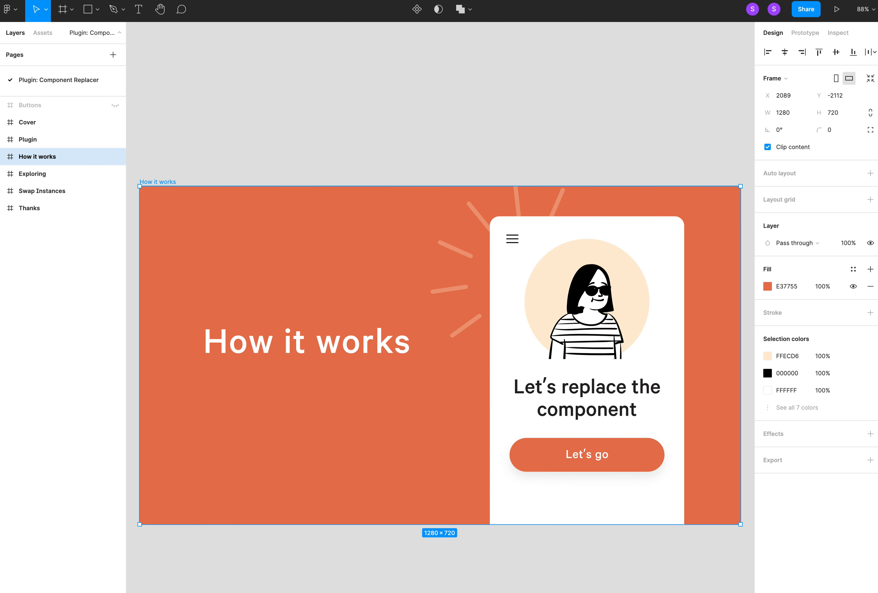
Inspect the button layers on all four phones in the Exploring frame.
{"action": "key", "text": "n"}
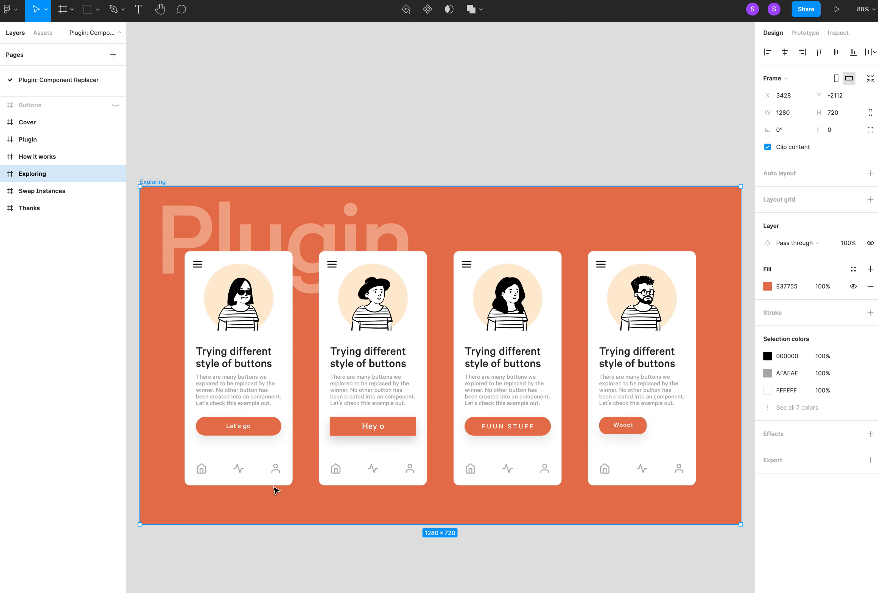
{"action": "double_click", "coordinate": [250, 433]}
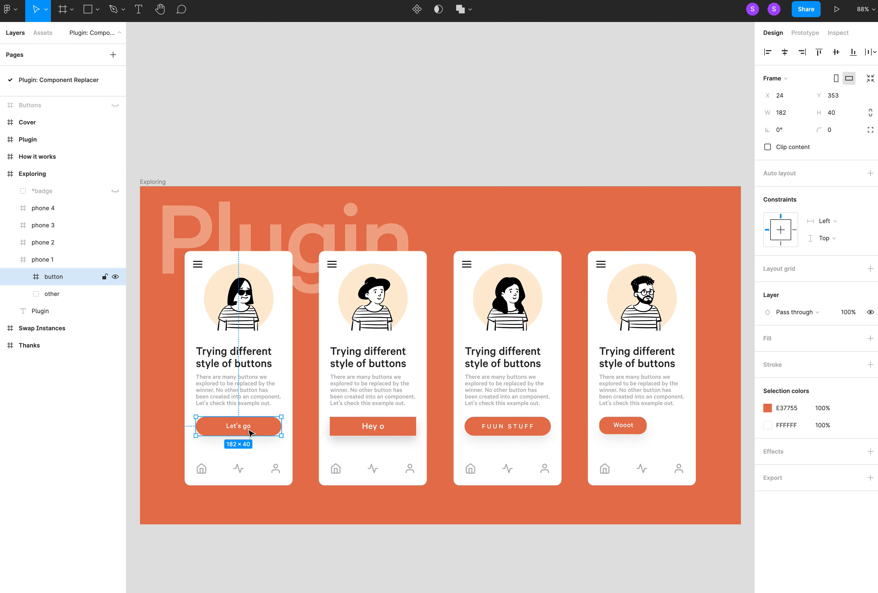
{"action": "double_click", "coordinate": [407, 431]}
{"action": "double_click", "coordinate": [518, 430]}
{"action": "left_click", "coordinate": [632, 425]}
{"action": "left_click", "coordinate": [633, 428]}
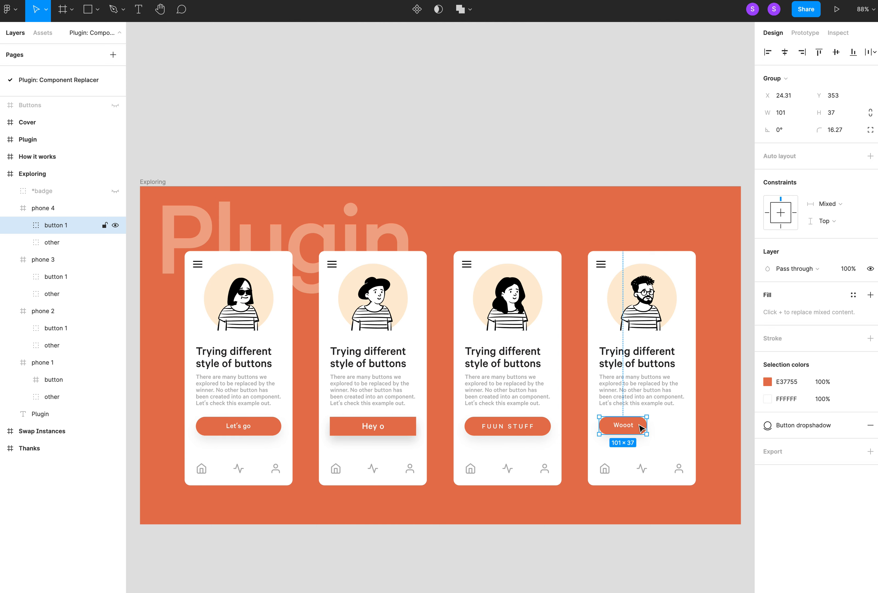
Turn the "Let's go" button on phone 1 into a component and rename it "Button / Primary".
{"action": "left_click", "coordinate": [263, 422]}
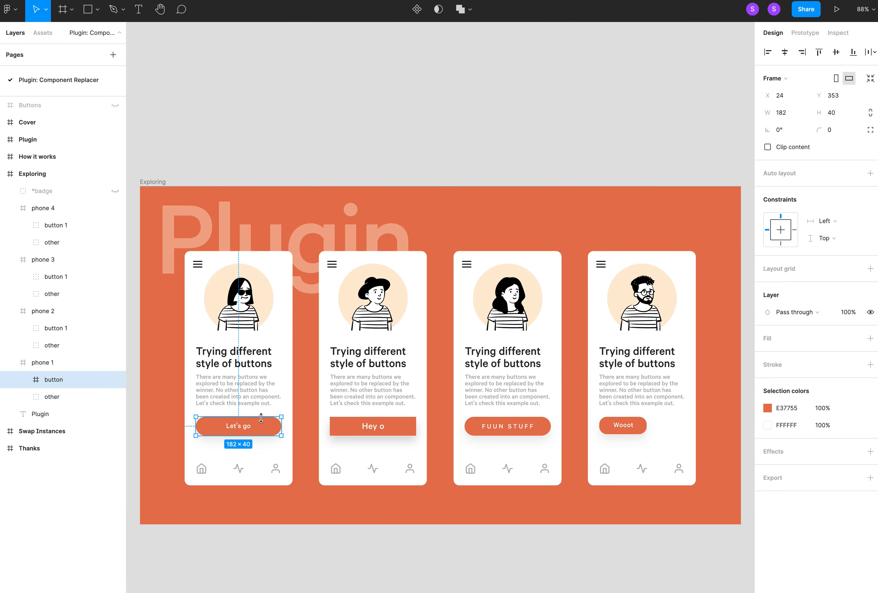
{"action": "left_click", "coordinate": [417, 9]}
{"action": "double_click", "coordinate": [55, 381]}
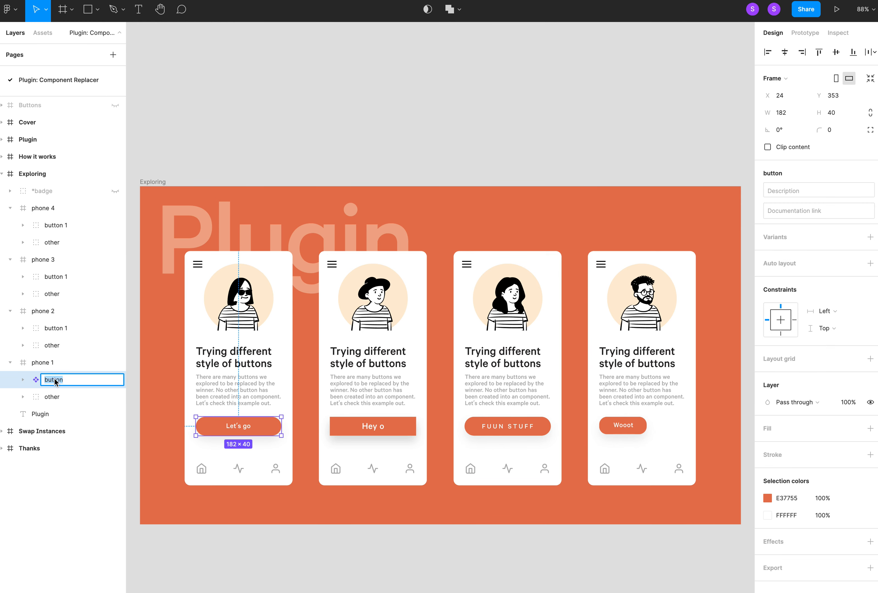
{"action": "type", "text": "Button / Primary"}
{"action": "key", "text": "Return"}
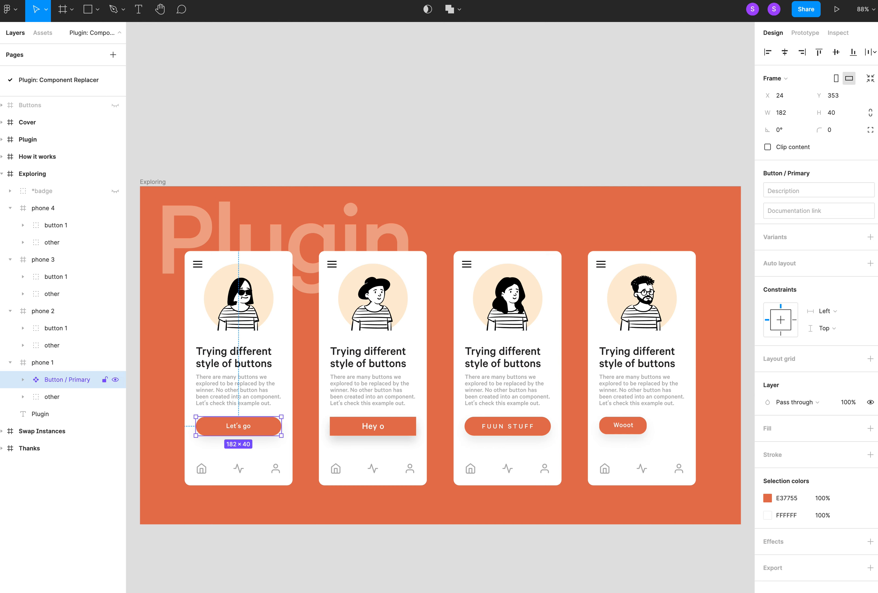
Show the hidden Buttons frame and duplicate the Button / Primary component in phone 1 as an instance.
{"action": "left_click", "coordinate": [115, 108]}
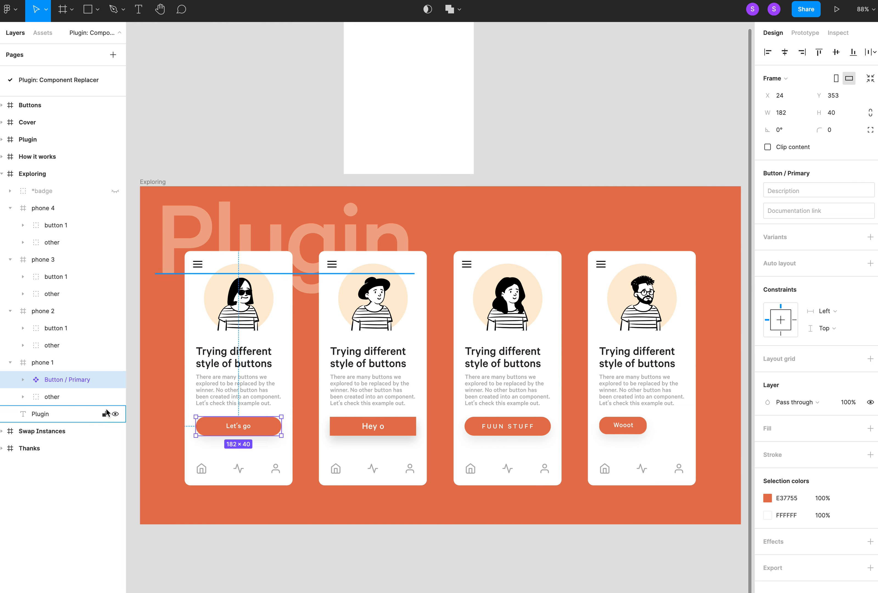
{"action": "key", "text": "super+d"}
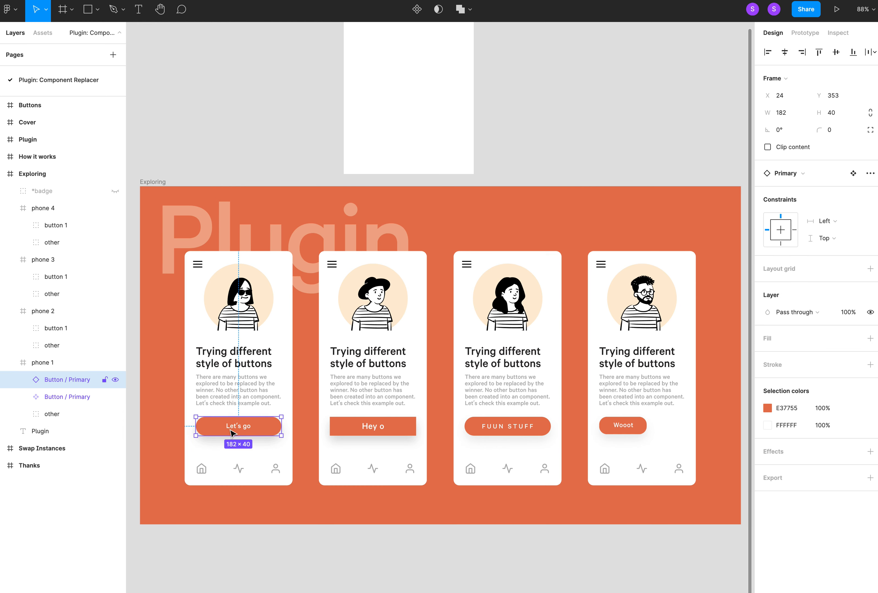
Move the main Button / Primary component out of phone 1 into the Buttons frame, placing it at about X 15, Y 24.
{"action": "left_click", "coordinate": [91, 396]}
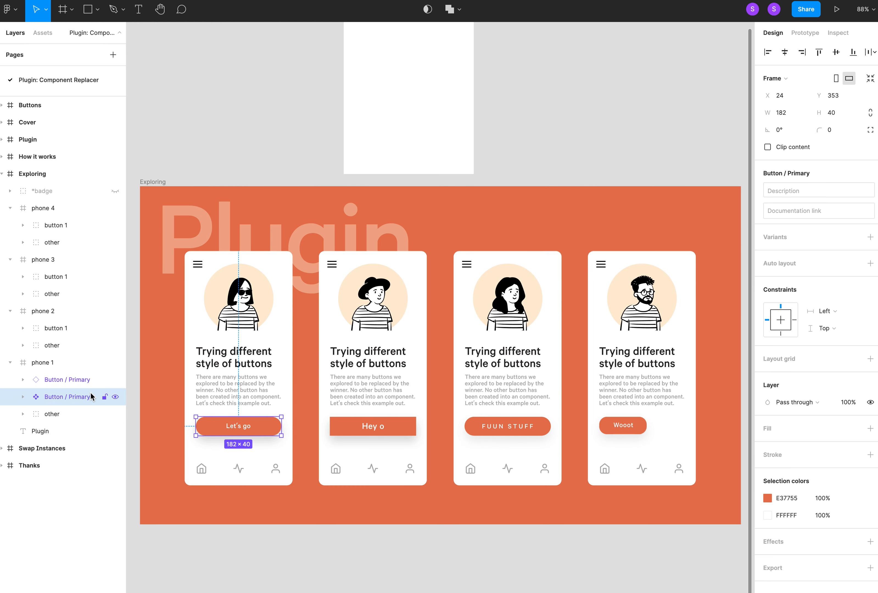
{"action": "key", "text": "shift+Right"}
{"action": "key", "text": "shift+Right"}
{"action": "key", "text": "shift+Right"}
{"action": "left_click_drag", "start_coordinate": [290, 418], "coordinate": [424, 73]}
{"action": "scroll", "coordinate": [423, 76], "scroll_direction": "up", "scroll_amount": 4}
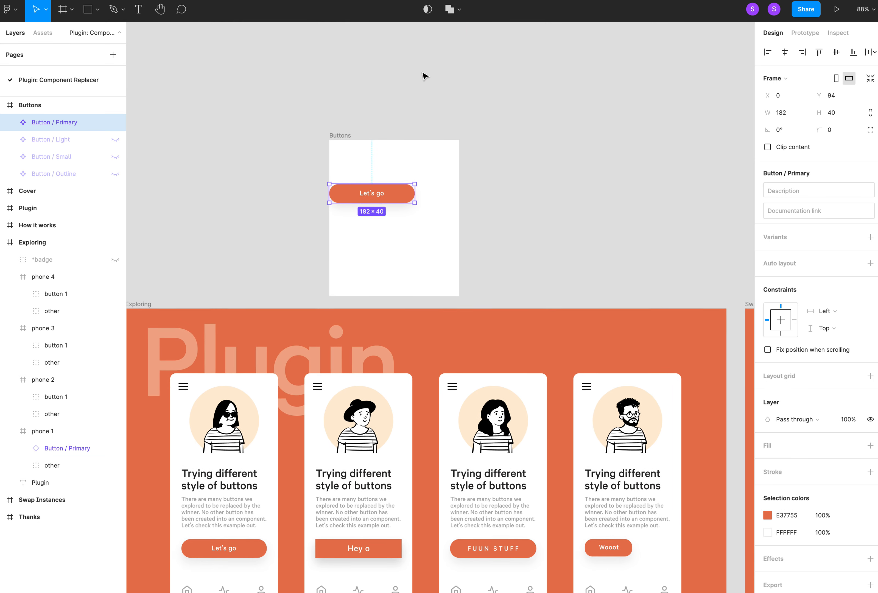
{"action": "left_click_drag", "start_coordinate": [390, 198], "coordinate": [396, 165]}
Select the "button 1" groups in phones 2, 3 and 4 and run the Component Replacer plugin on them.
{"action": "scroll", "coordinate": [557, 245], "scroll_direction": "down", "scroll_amount": 4}
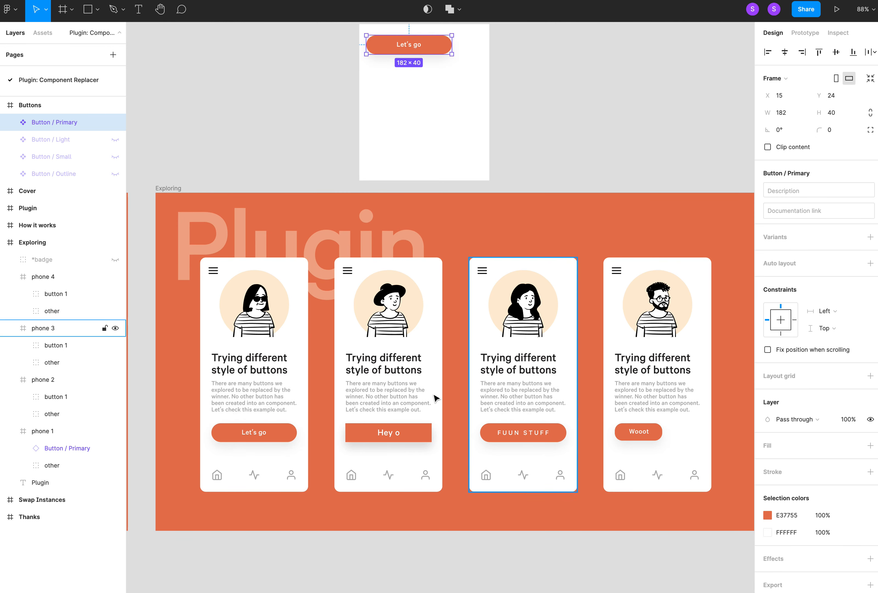
{"action": "left_click", "coordinate": [270, 432]}
{"action": "scroll", "coordinate": [270, 433], "scroll_direction": "down", "scroll_amount": 3}
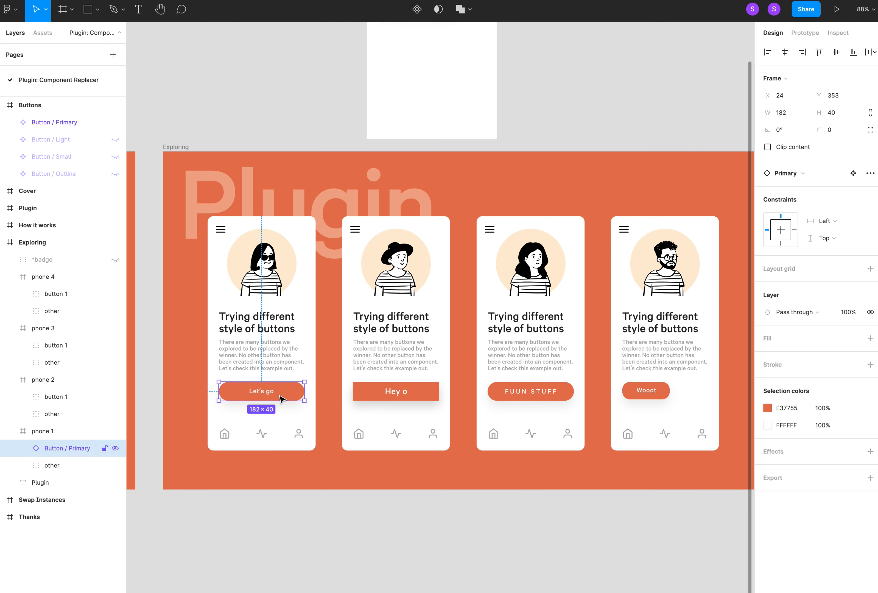
{"action": "double_click", "coordinate": [392, 394]}
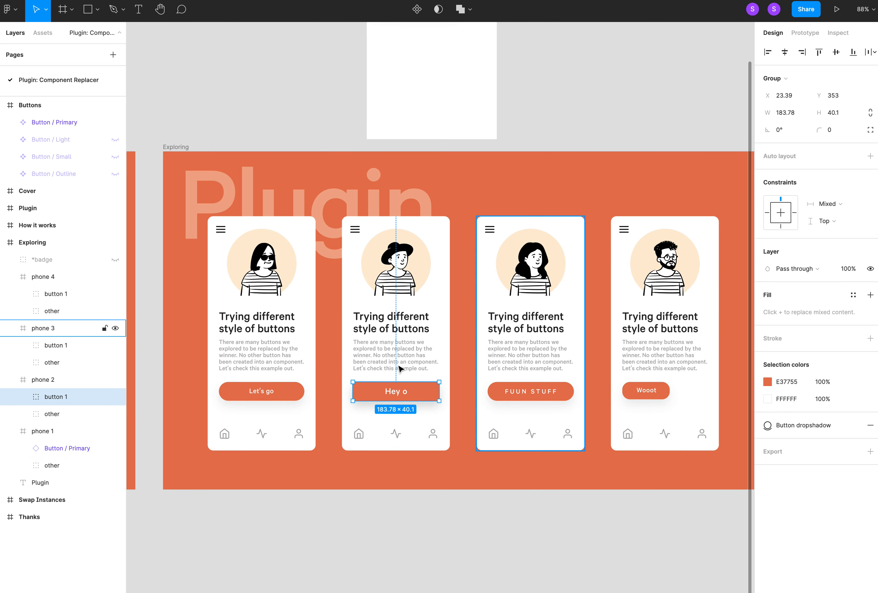
{"action": "left_click", "coordinate": [57, 345], "text": "shift"}
{"action": "left_click", "coordinate": [57, 294], "text": "shift"}
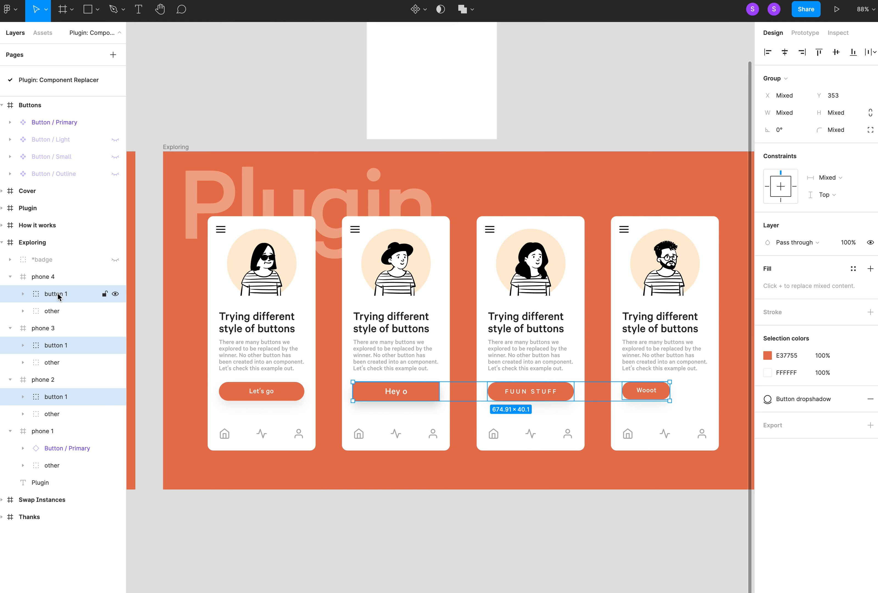
{"action": "right_click", "coordinate": [59, 297]}
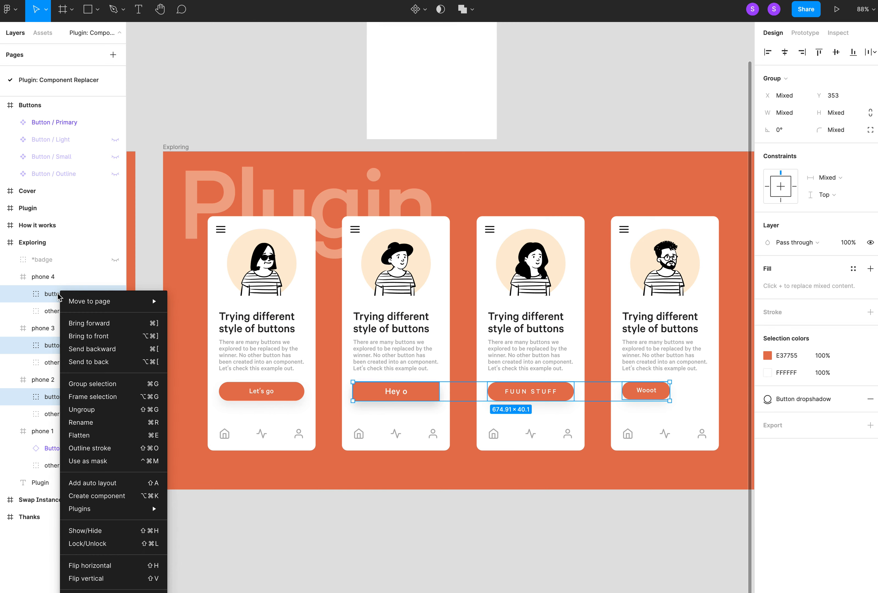
{"action": "mouse_move", "coordinate": [99, 515]}
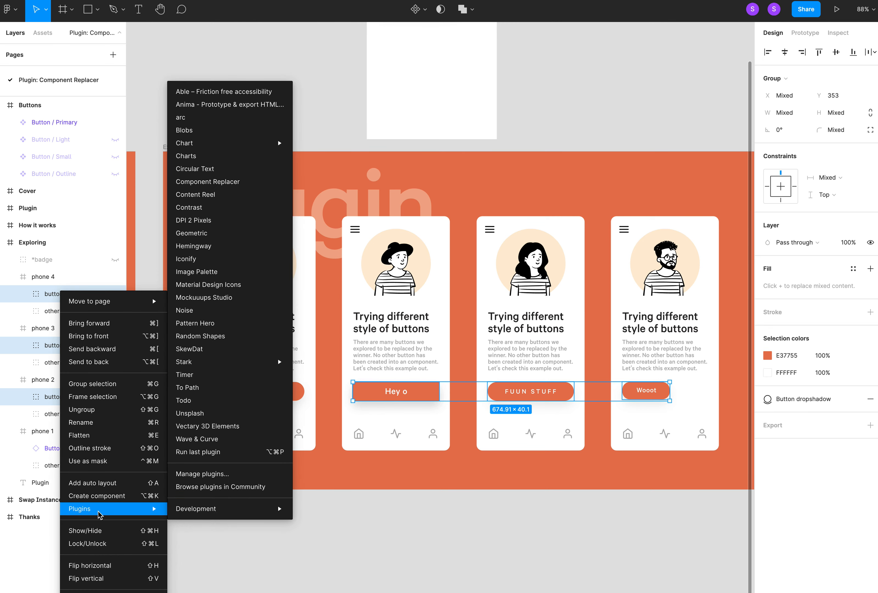
{"action": "left_click", "coordinate": [251, 188]}
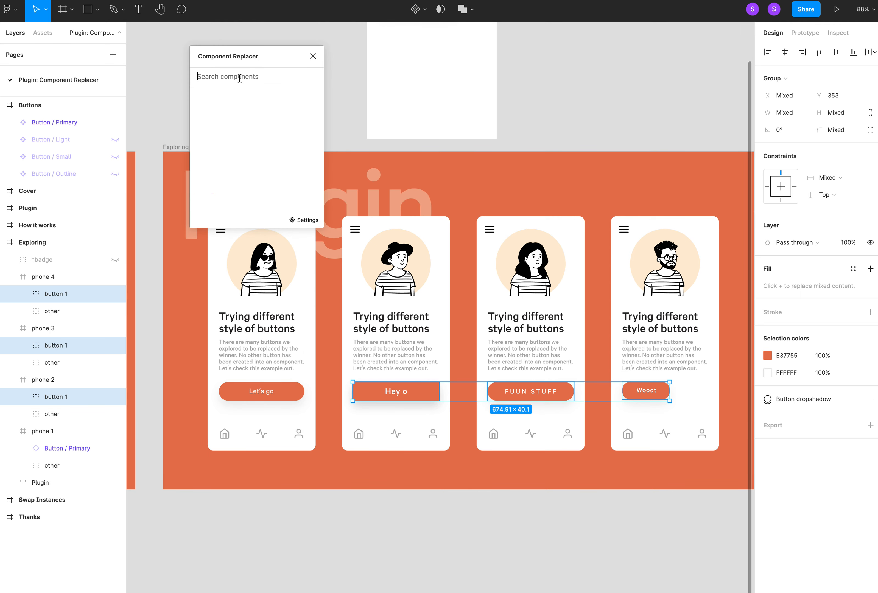
Search the plugin for "Button / Pr", replace the selected groups with Button / Primary, and close the plugin.
{"action": "type", "text": "Button"}
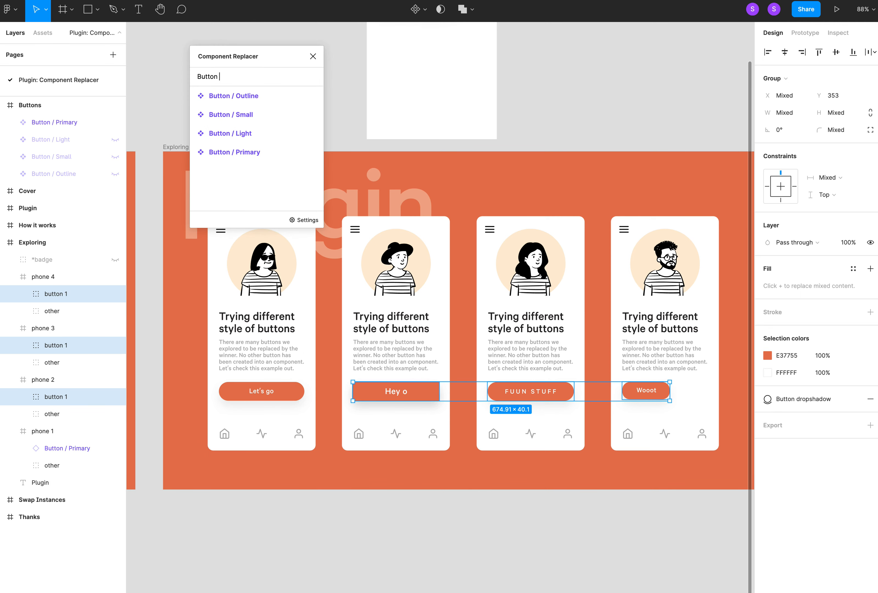
{"action": "type", "text": " / P"}
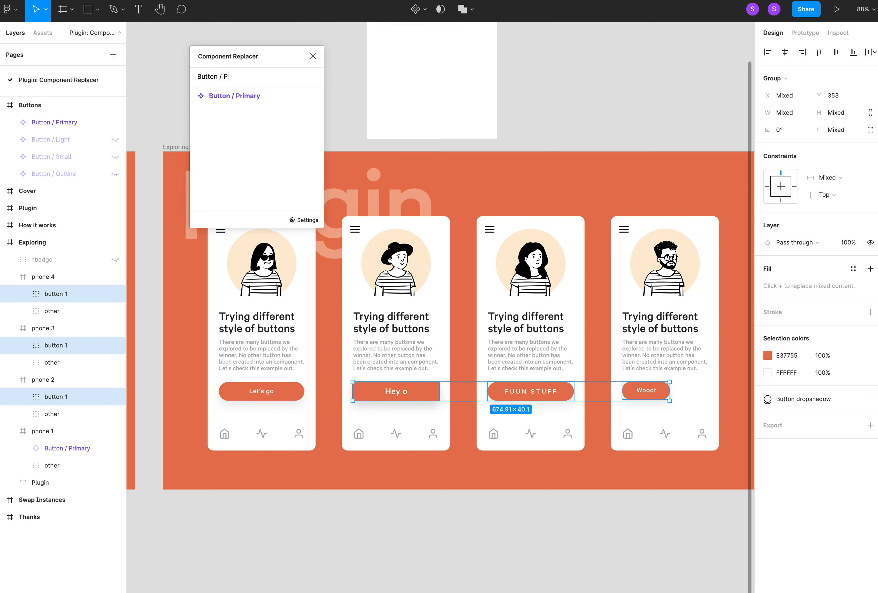
{"action": "type", "text": "r"}
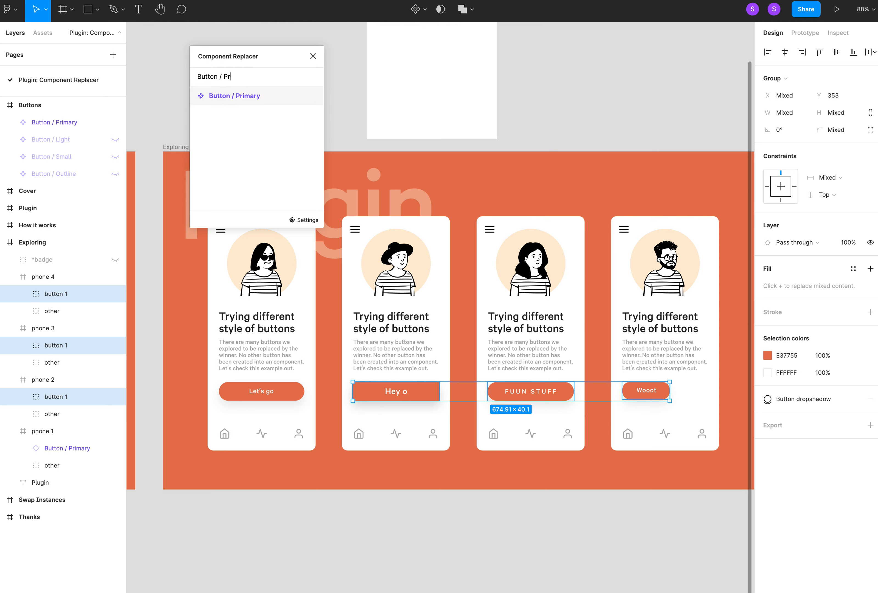
{"action": "left_click", "coordinate": [229, 99]}
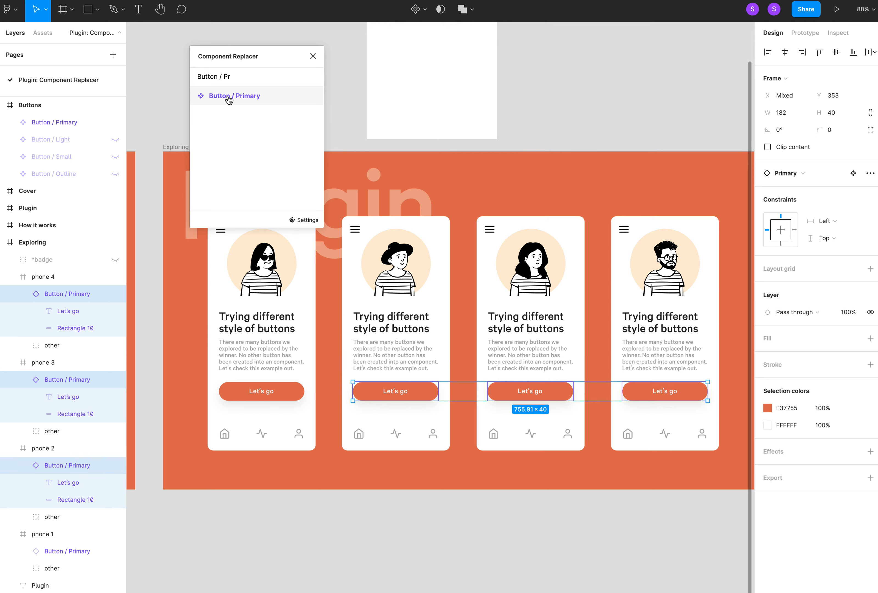
{"action": "left_click", "coordinate": [312, 56]}
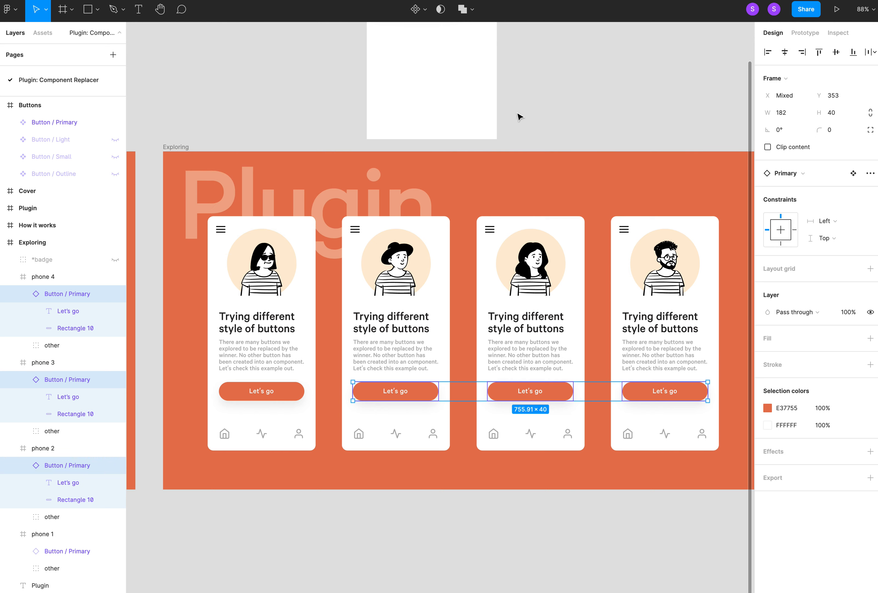
{"action": "left_click", "coordinate": [520, 117]}
Move the Buttons frame above the Swap Instances frame, aligned with its left edge at about X 4748, Y -2481.
{"action": "scroll", "coordinate": [520, 117], "scroll_direction": "right", "scroll_amount": 2}
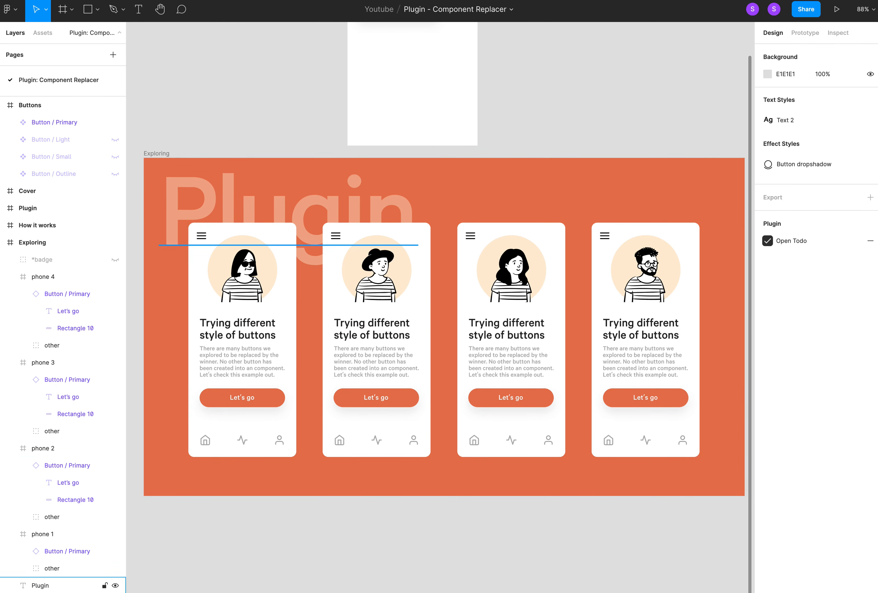
{"action": "scroll", "coordinate": [267, 447], "scroll_direction": "up", "scroll_amount": 1}
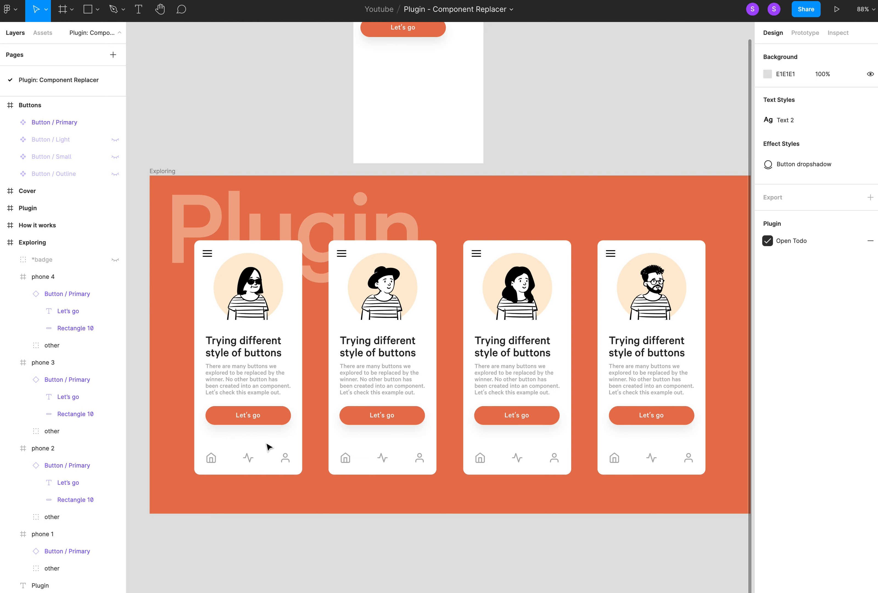
{"action": "scroll", "coordinate": [268, 447], "scroll_direction": "right", "scroll_amount": 15}
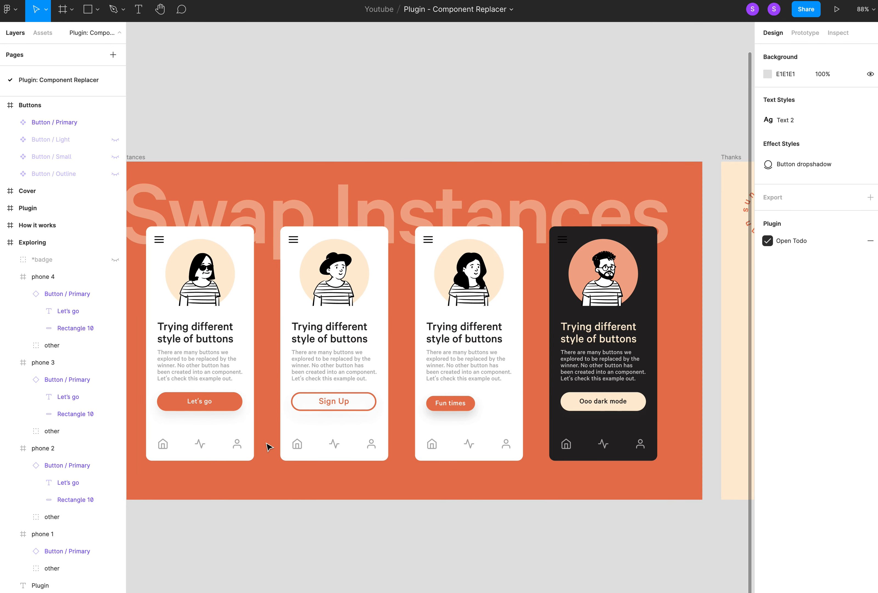
{"action": "scroll", "coordinate": [210, 156], "scroll_direction": "left", "scroll_amount": 3}
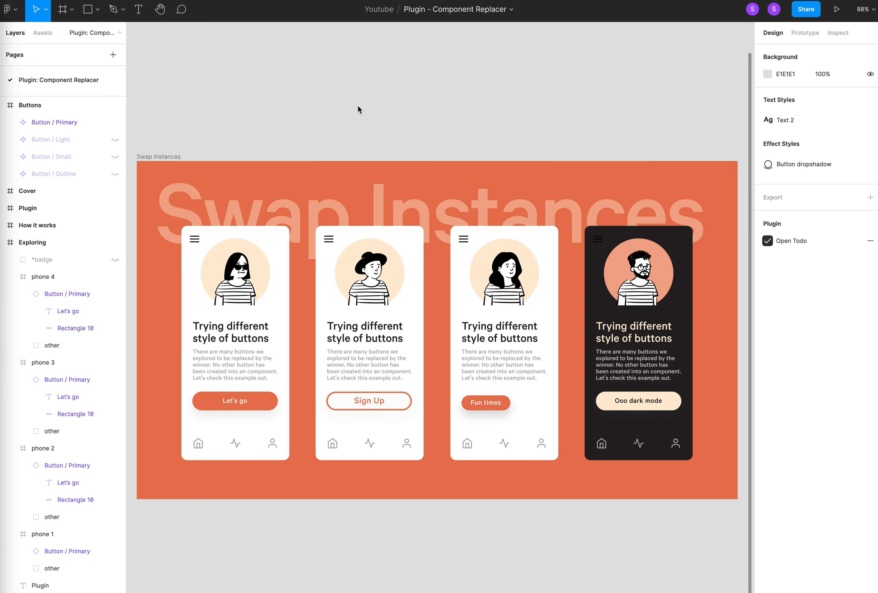
{"action": "scroll", "coordinate": [288, 149], "scroll_direction": "down", "scroll_amount": 5}
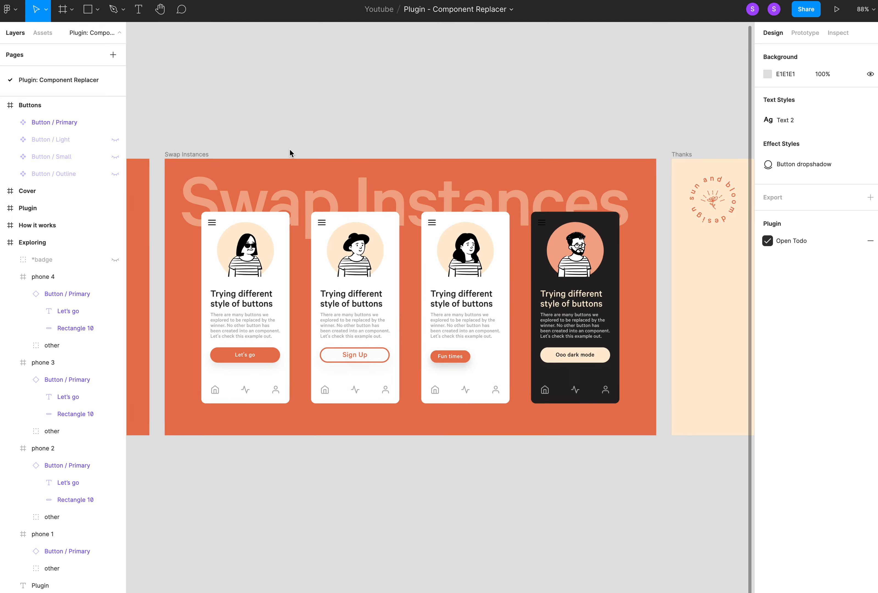
{"action": "scroll", "coordinate": [288, 149], "scroll_direction": "left", "scroll_amount": 5}
{"action": "scroll", "coordinate": [288, 148], "scroll_direction": "up", "scroll_amount": 1}
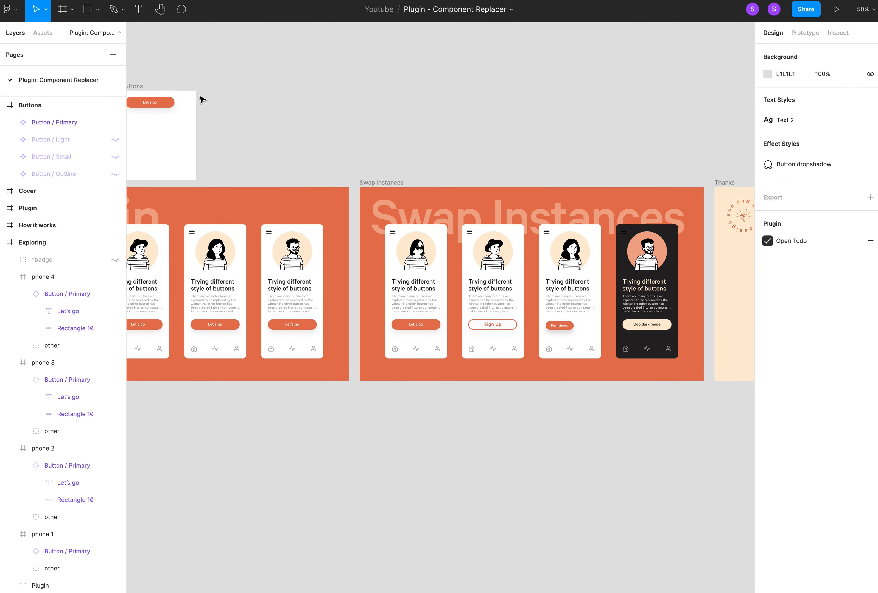
{"action": "left_click_drag", "start_coordinate": [140, 87], "coordinate": [375, 81]}
{"action": "scroll", "coordinate": [480, 143], "scroll_direction": "right", "scroll_amount": 5}
{"action": "scroll", "coordinate": [462, 143], "scroll_direction": "up", "scroll_amount": 3}
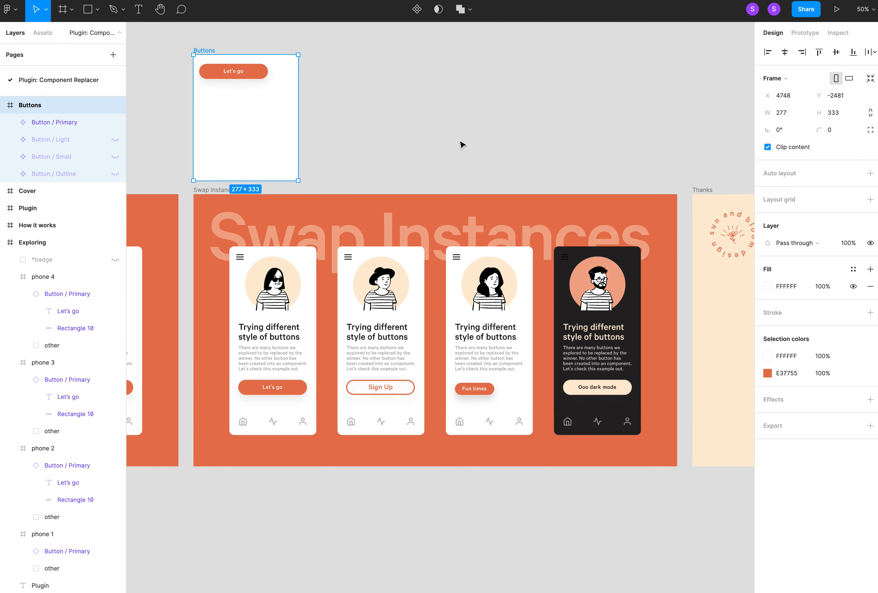
Show the hidden Button / Light, Button / Small and Button / Outline components in the Buttons frame.
{"action": "scroll", "coordinate": [464, 147], "scroll_direction": "up", "scroll_amount": 1}
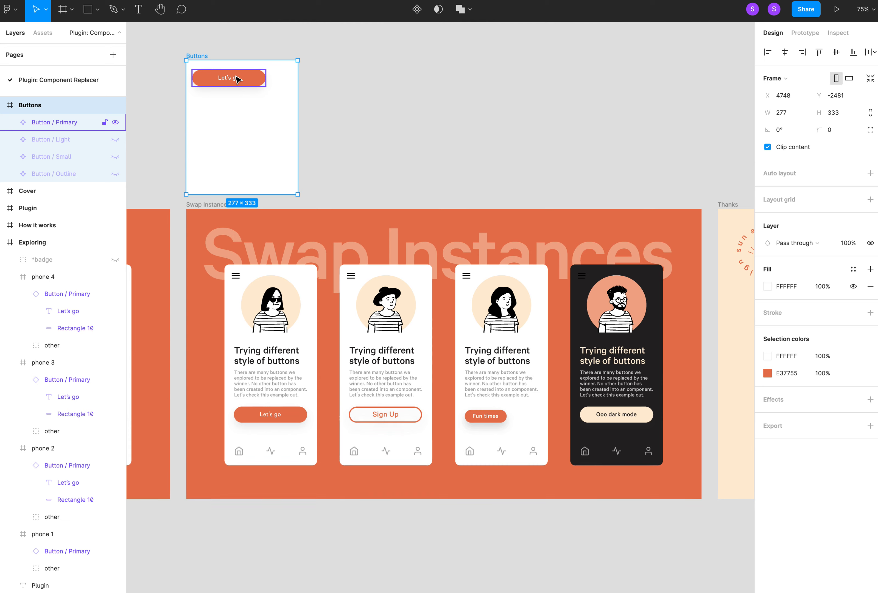
{"action": "left_click", "coordinate": [226, 85]}
{"action": "left_click", "coordinate": [116, 139]}
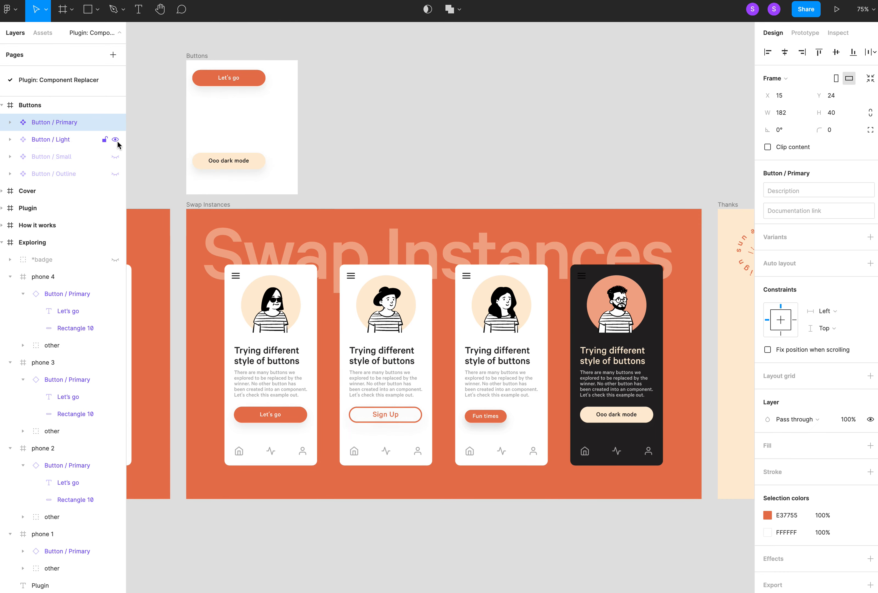
{"action": "left_click", "coordinate": [116, 157]}
{"action": "left_click", "coordinate": [115, 174]}
{"action": "left_click", "coordinate": [221, 162]}
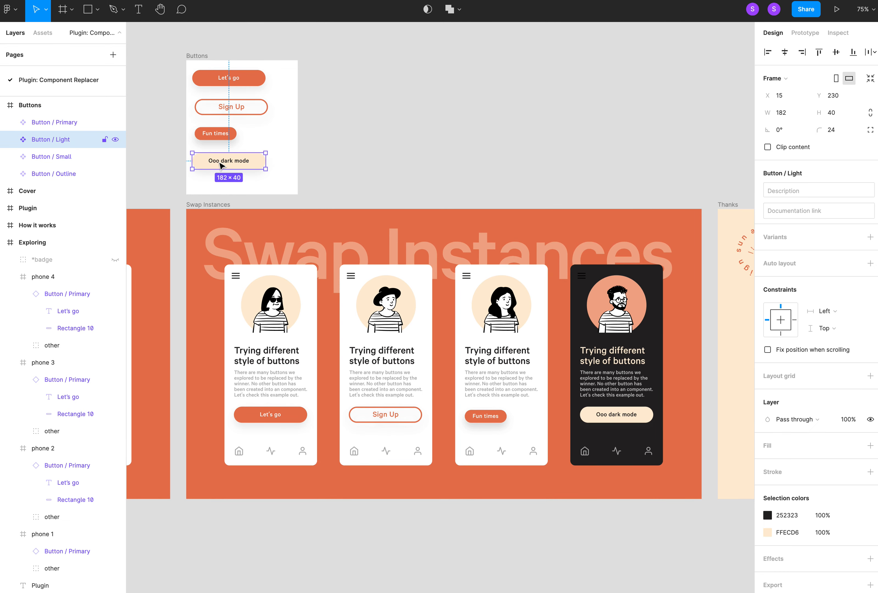
{"action": "left_click", "coordinate": [341, 137]}
Inspect the button instances in phones 2, 3 and 4 of the Swap Instances frame and open the swap options for phone 4's button.
{"action": "scroll", "coordinate": [341, 136], "scroll_direction": "up", "scroll_amount": 1}
{"action": "scroll", "coordinate": [342, 137], "scroll_direction": "up", "scroll_amount": 1}
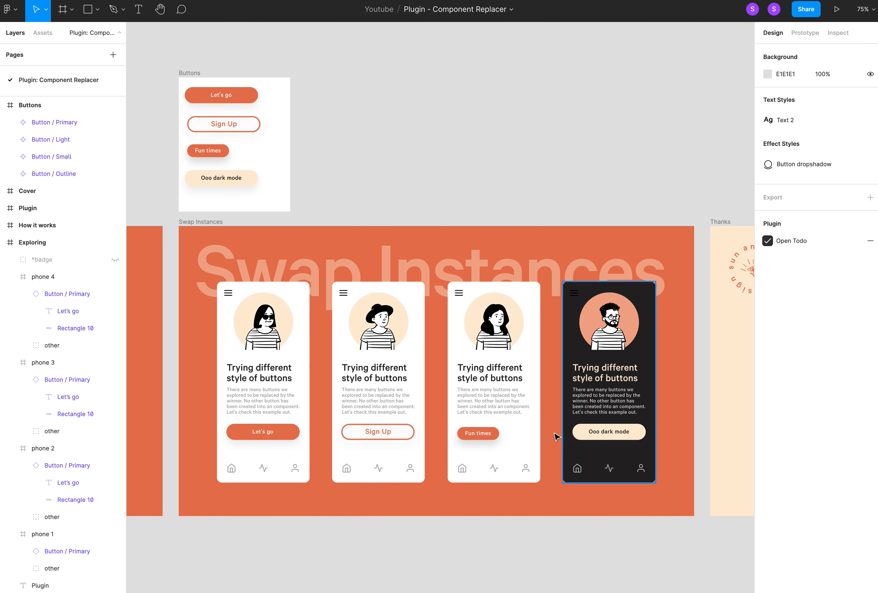
{"action": "left_click", "coordinate": [362, 431]}
{"action": "left_click", "coordinate": [360, 428]}
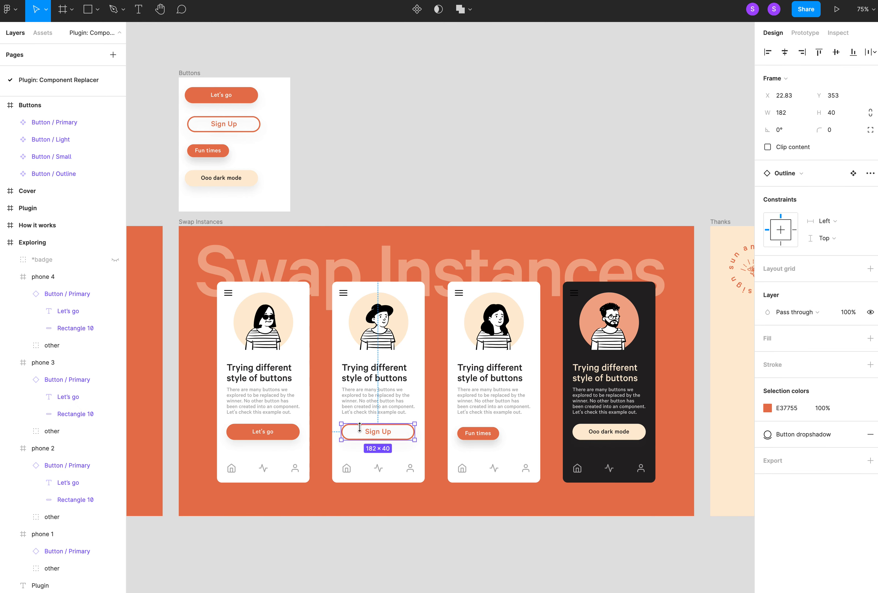
{"action": "scroll", "coordinate": [12, 486], "scroll_direction": "down", "scroll_amount": 3}
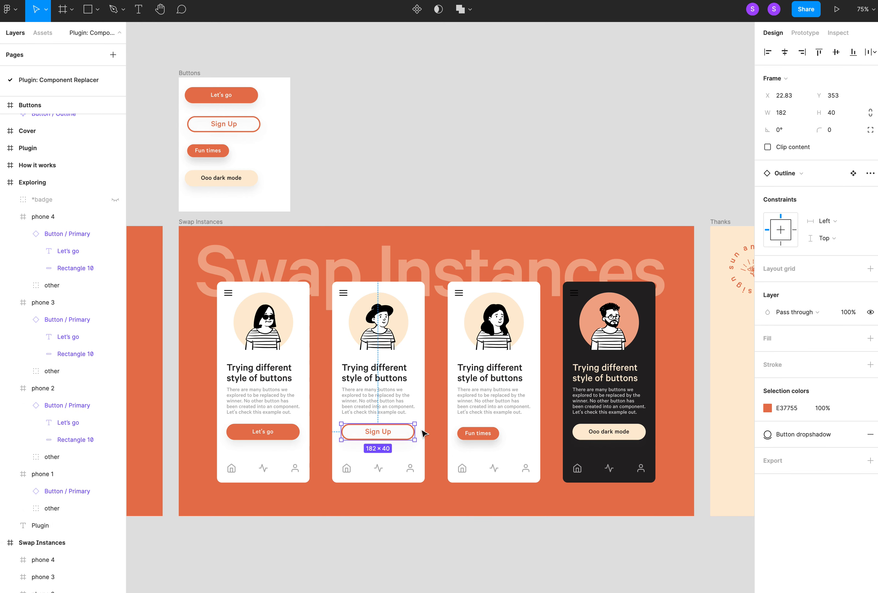
{"action": "left_click", "coordinate": [465, 435]}
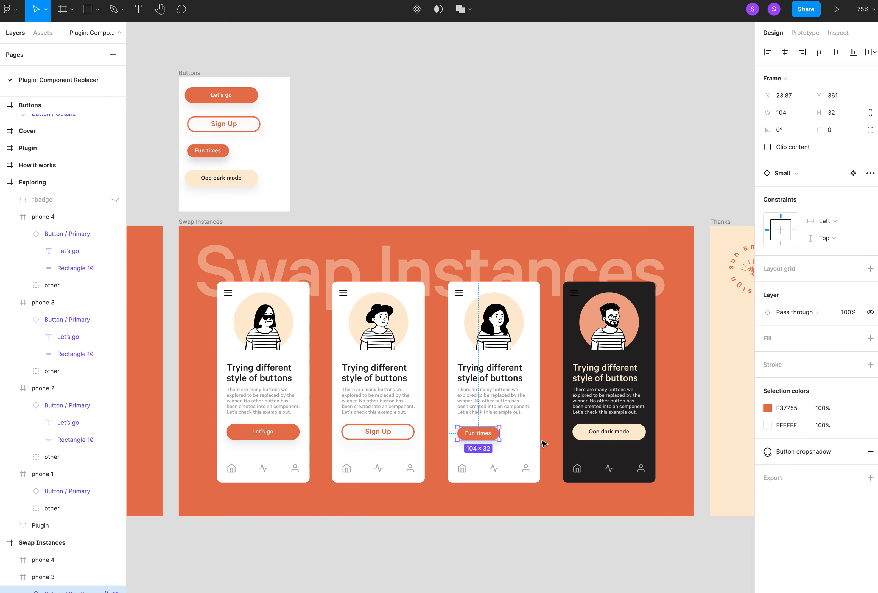
{"action": "left_click", "coordinate": [610, 438]}
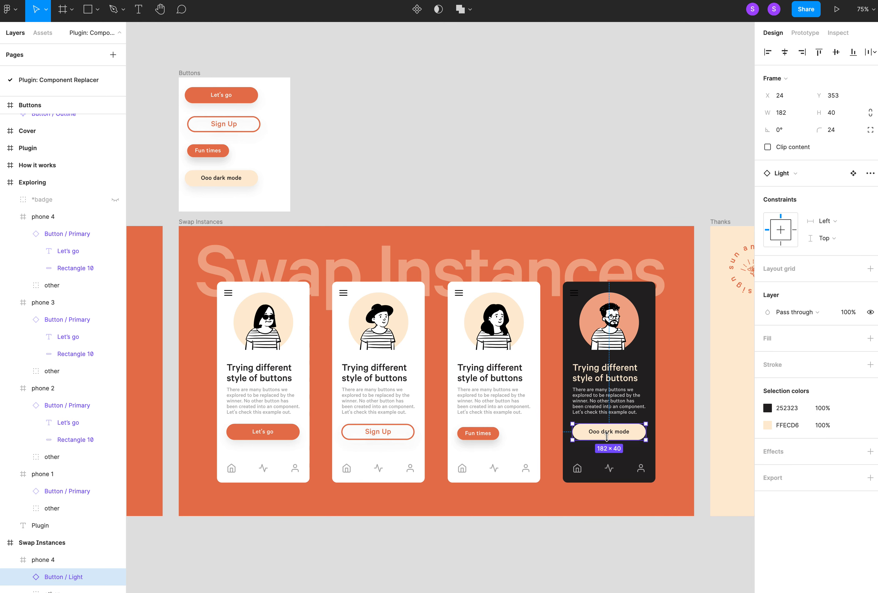
{"action": "left_click", "coordinate": [785, 173]}
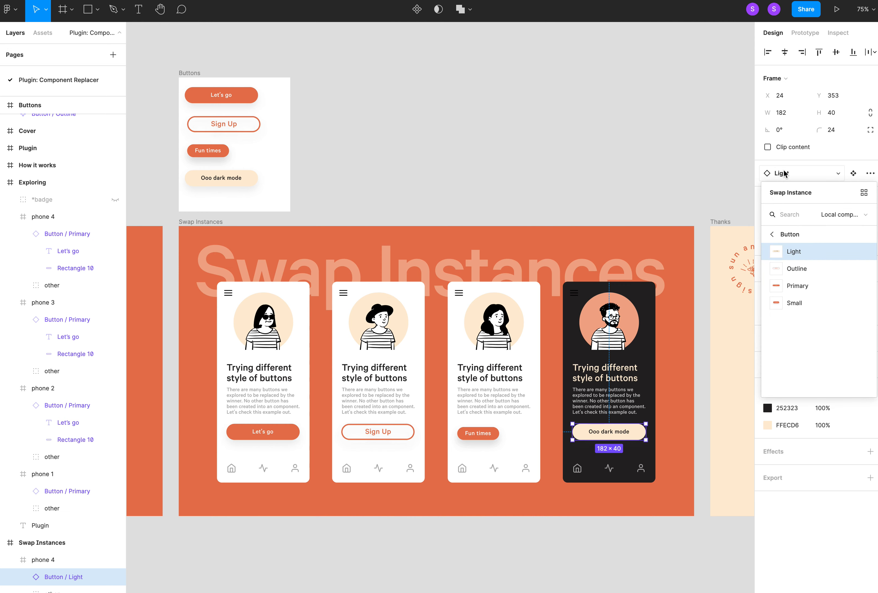
Examine the Button / Light component's name and layers among the components of the Buttons frame.
{"action": "left_click", "coordinate": [230, 180]}
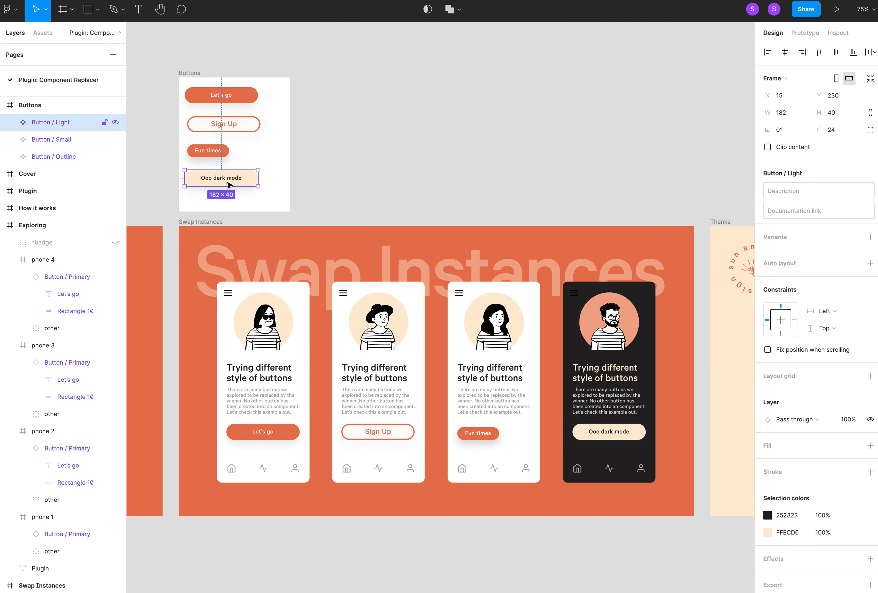
{"action": "double_click", "coordinate": [230, 182]}
{"action": "left_click", "coordinate": [52, 125]}
{"action": "scroll", "coordinate": [27, 128], "scroll_direction": "up", "scroll_amount": 1}
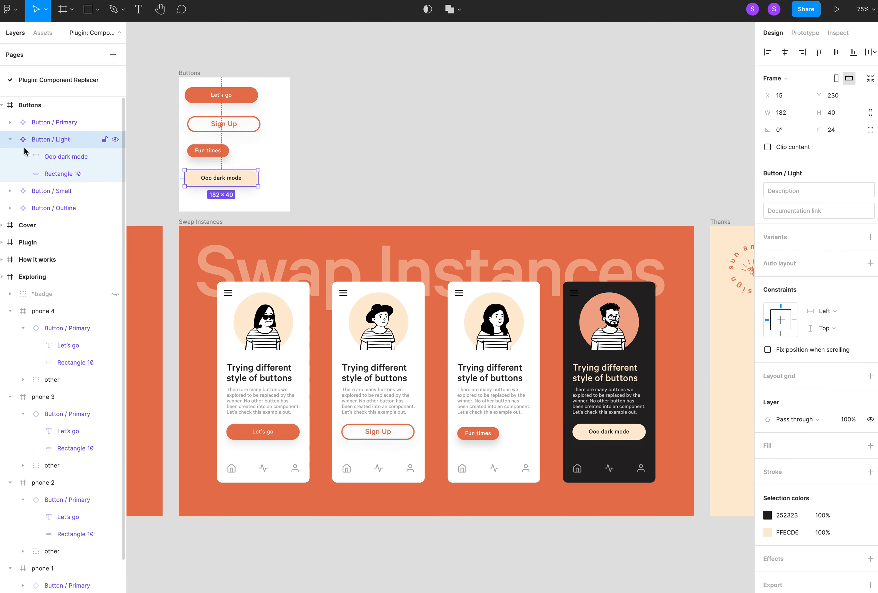
{"action": "left_click", "coordinate": [10, 140]}
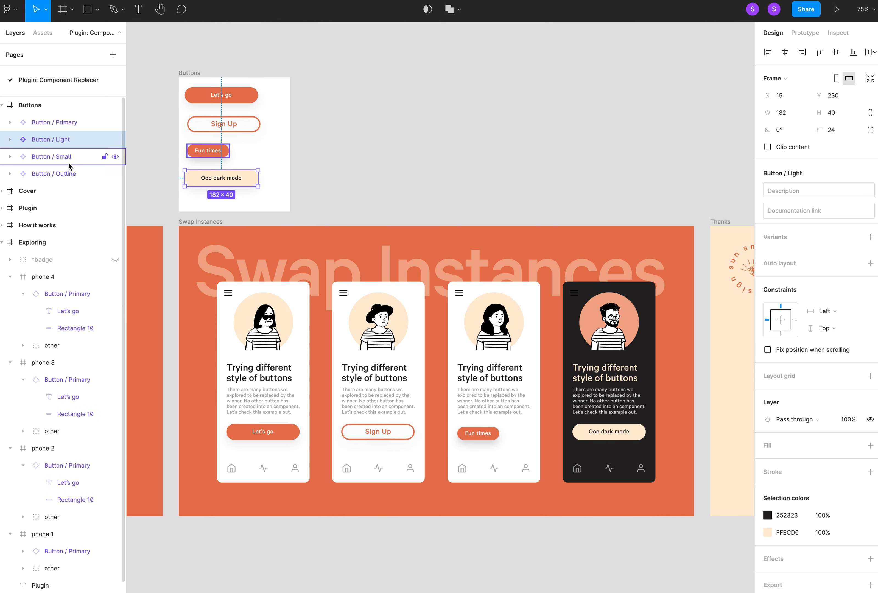
Swap phone 4's button instance in the Swap Instances frame to Outline, to Primary and back to Light.
{"action": "double_click", "coordinate": [609, 435]}
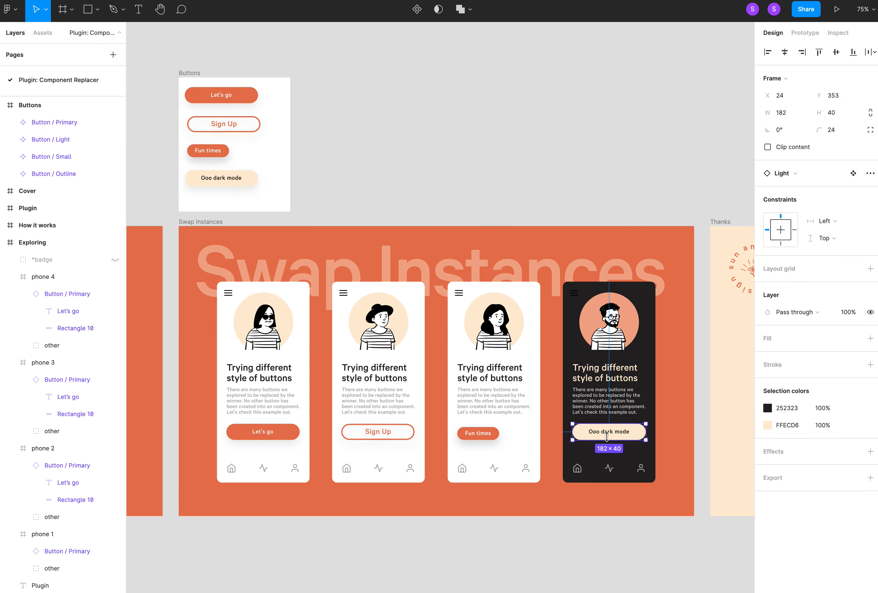
{"action": "left_click", "coordinate": [809, 174]}
{"action": "left_click", "coordinate": [807, 269]}
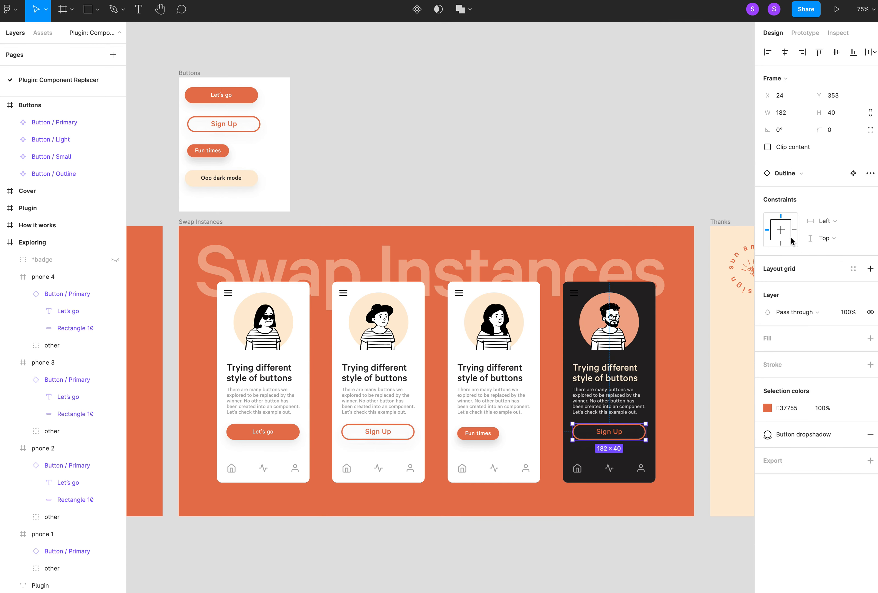
{"action": "left_click", "coordinate": [786, 180]}
{"action": "left_click", "coordinate": [796, 283]}
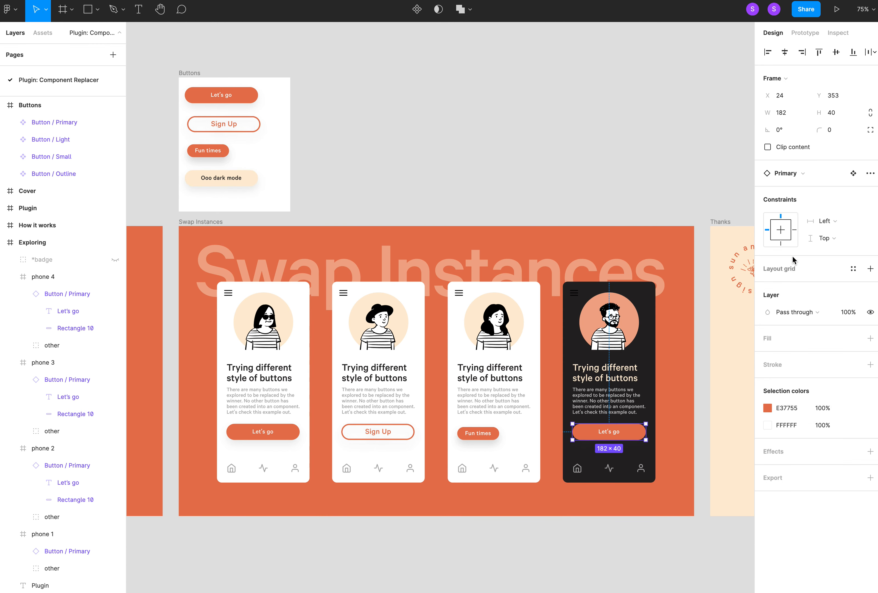
{"action": "left_click", "coordinate": [791, 174]}
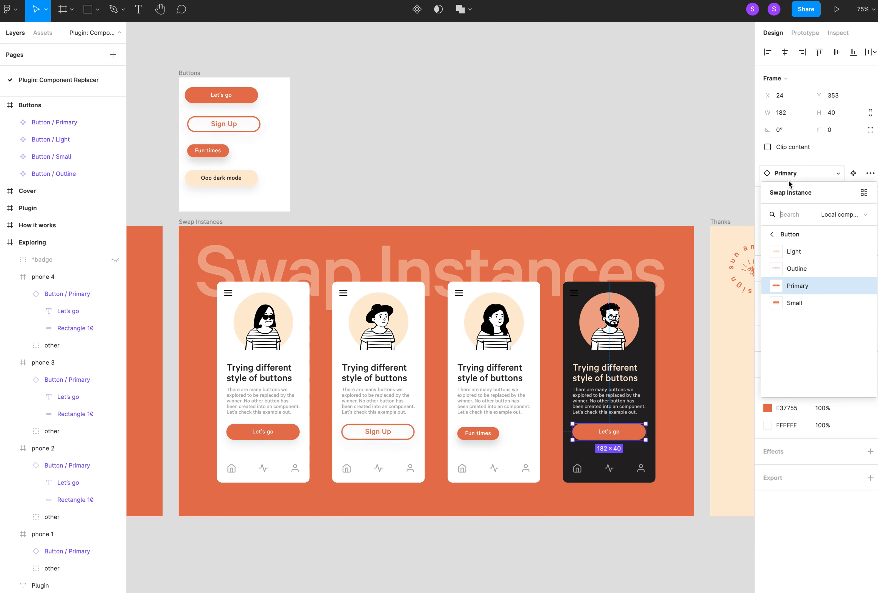
{"action": "left_click", "coordinate": [786, 256]}
Swap phone 3's button instance to Primary and back to Small, and clear the selection.
{"action": "left_click", "coordinate": [479, 434]}
{"action": "left_click", "coordinate": [480, 435]}
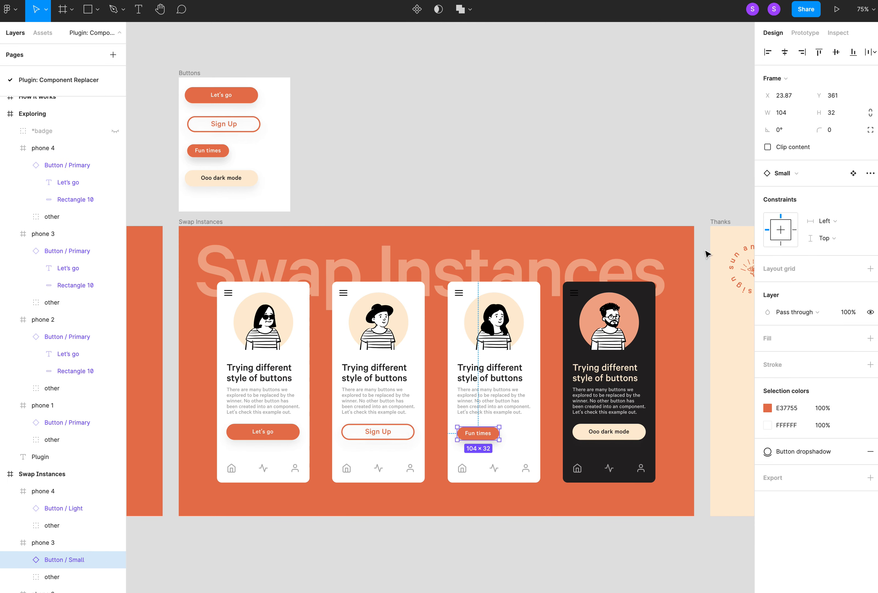
{"action": "left_click", "coordinate": [796, 174]}
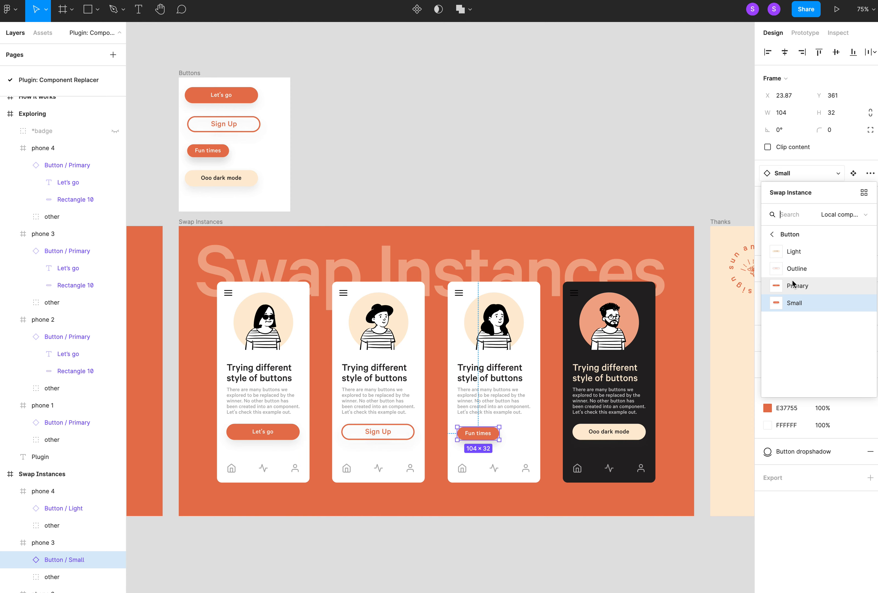
{"action": "left_click", "coordinate": [797, 284]}
{"action": "left_click", "coordinate": [785, 174]}
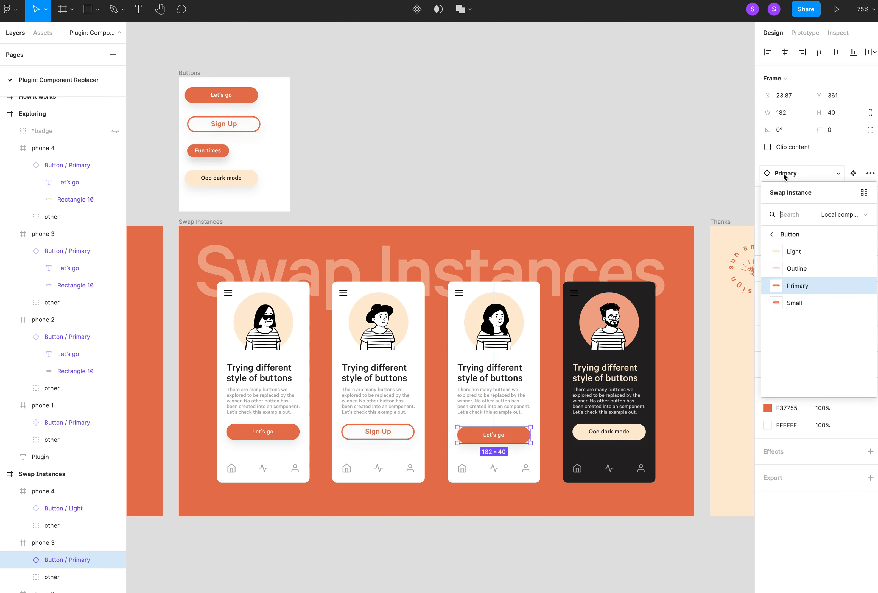
{"action": "left_click", "coordinate": [791, 301]}
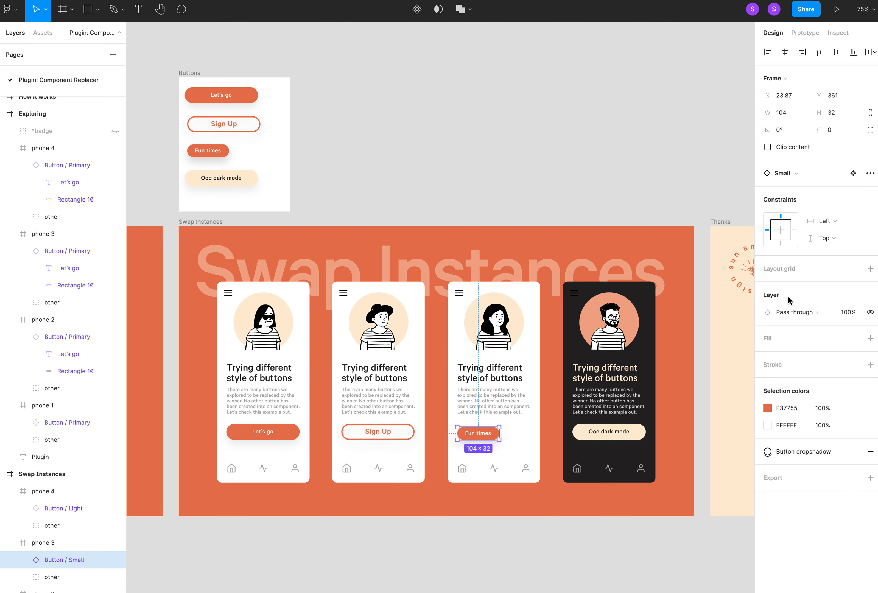
{"action": "left_click", "coordinate": [543, 199]}
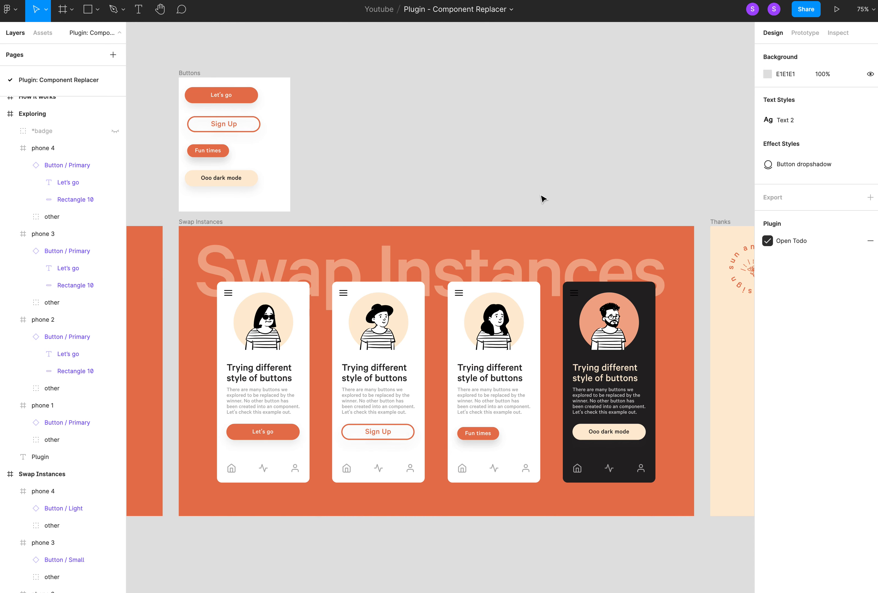
Review the buttons across the Exploring frame and view the closing Thanks frame.
{"action": "scroll", "coordinate": [543, 199], "scroll_direction": "left", "scroll_amount": 10}
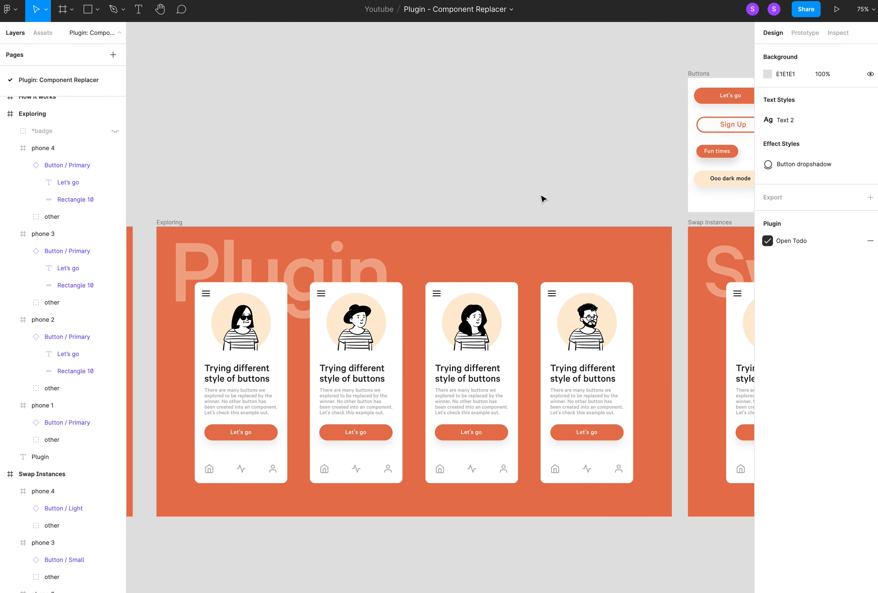
{"action": "scroll", "coordinate": [544, 198], "scroll_direction": "right", "scroll_amount": 10}
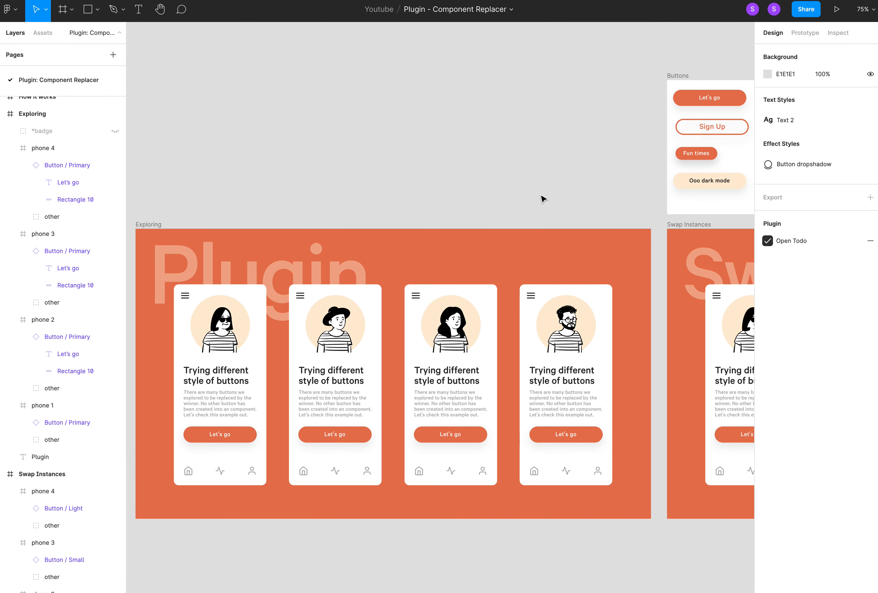
{"action": "scroll", "coordinate": [543, 198], "scroll_direction": "right", "scroll_amount": 12}
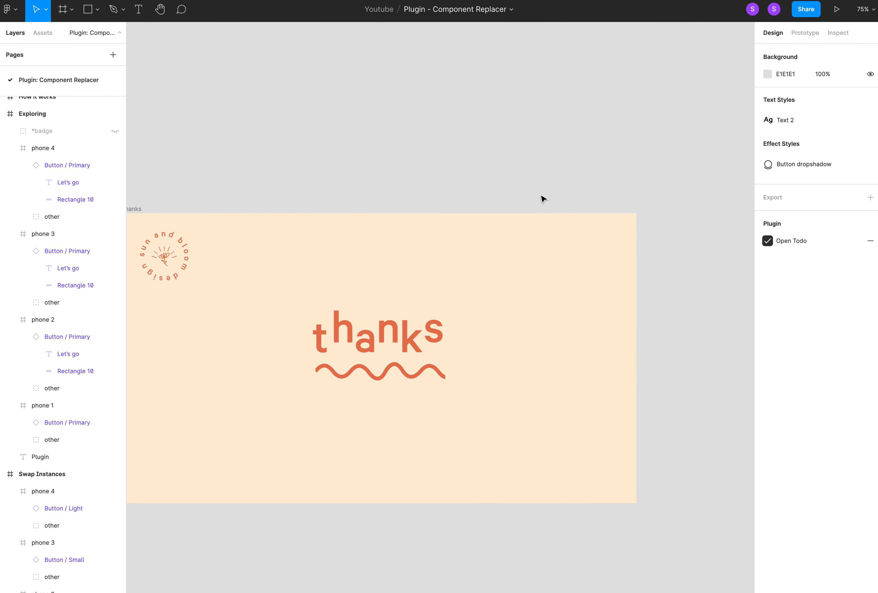
{"action": "scroll", "coordinate": [543, 198], "scroll_direction": "left", "scroll_amount": 2}
{"action": "left_click", "coordinate": [248, 214]}
{"action": "scroll", "coordinate": [249, 216], "scroll_direction": "right", "scroll_amount": 3}
{"action": "scroll", "coordinate": [249, 217], "scroll_direction": "down", "scroll_amount": 1}
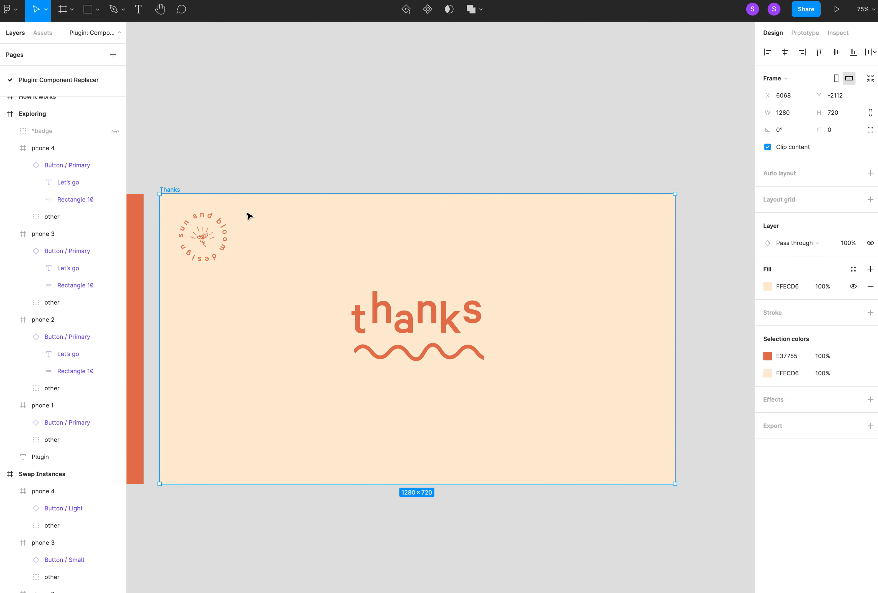
{"action": "left_click", "coordinate": [292, 170]}
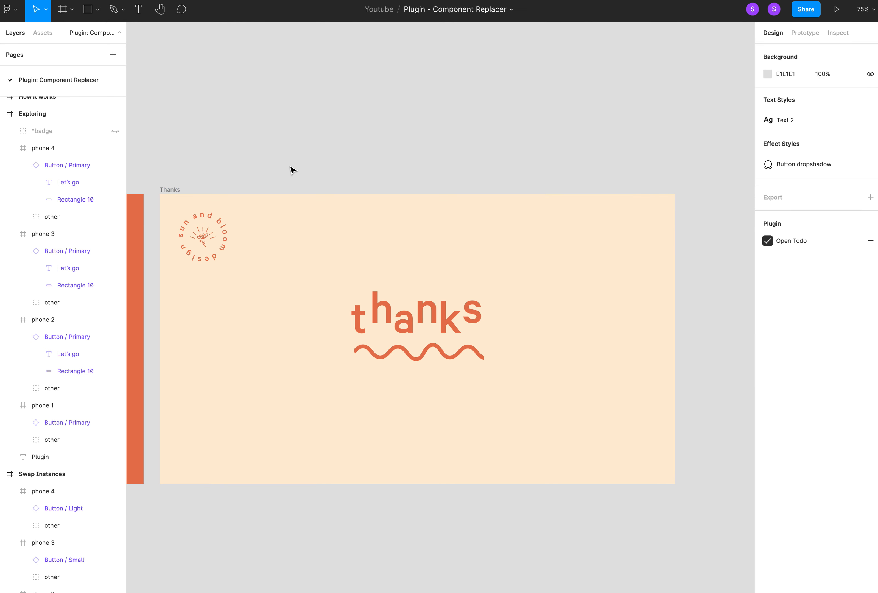
{"action": "scroll", "coordinate": [292, 169], "scroll_direction": "up", "scroll_amount": 5}
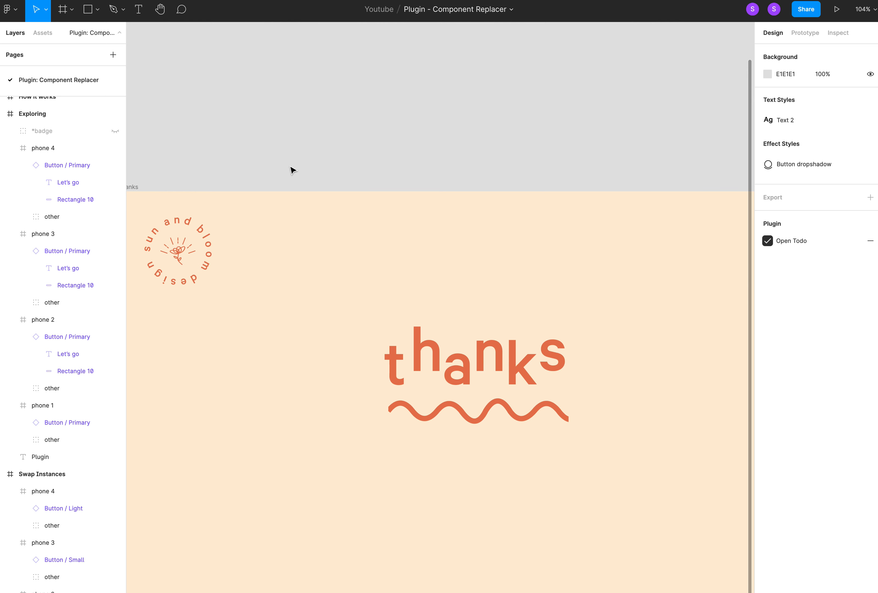
{"action": "scroll", "coordinate": [292, 169], "scroll_direction": "down", "scroll_amount": 2}
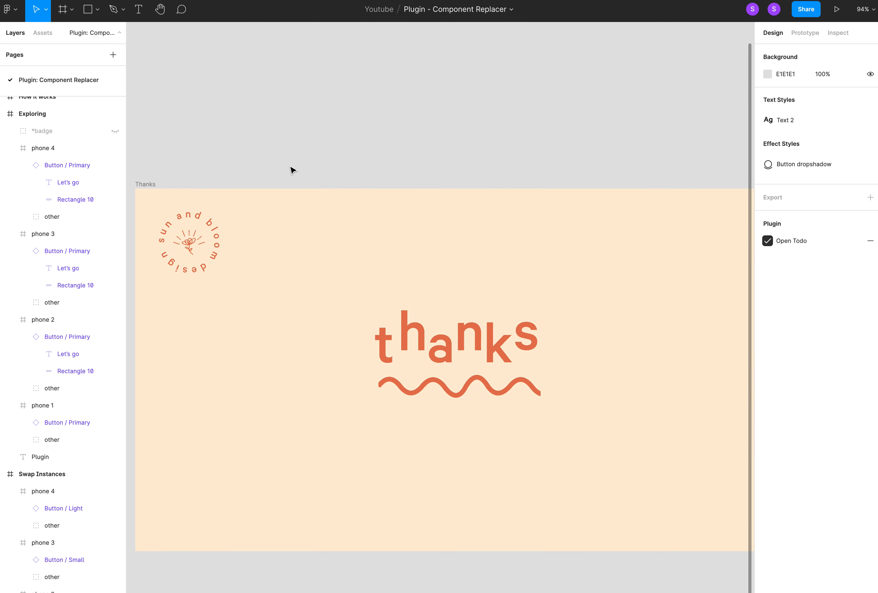
{"action": "scroll", "coordinate": [292, 170], "scroll_direction": "down", "scroll_amount": 1}
{"action": "scroll", "coordinate": [291, 169], "scroll_direction": "right", "scroll_amount": 1}
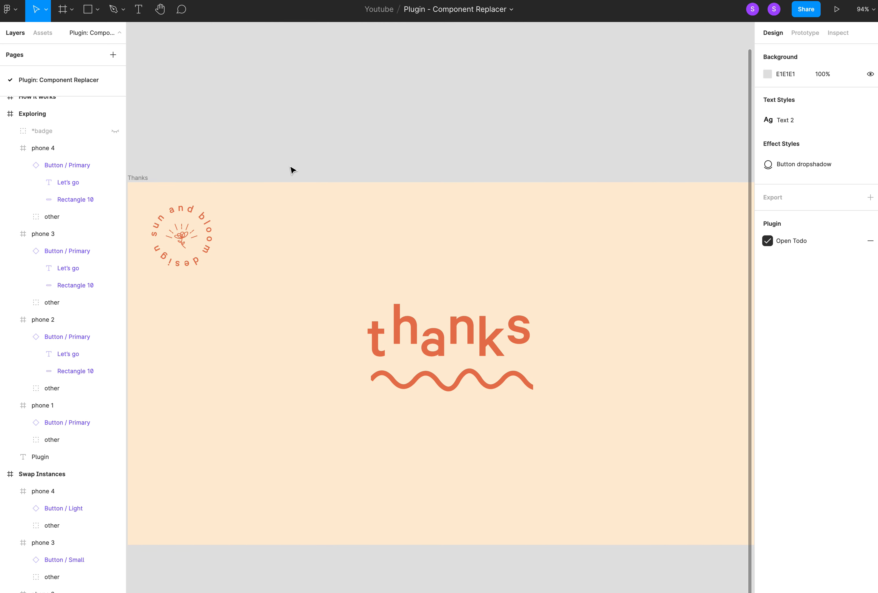